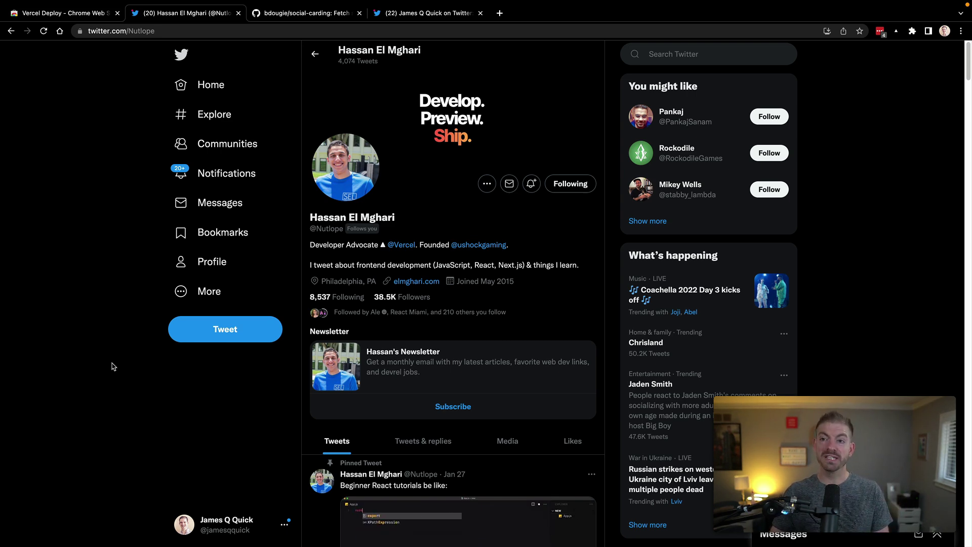
Switch to the Chrome Web Store tab showing the Vercel Deploy extension listing
key(ctrl+shift+Tab)
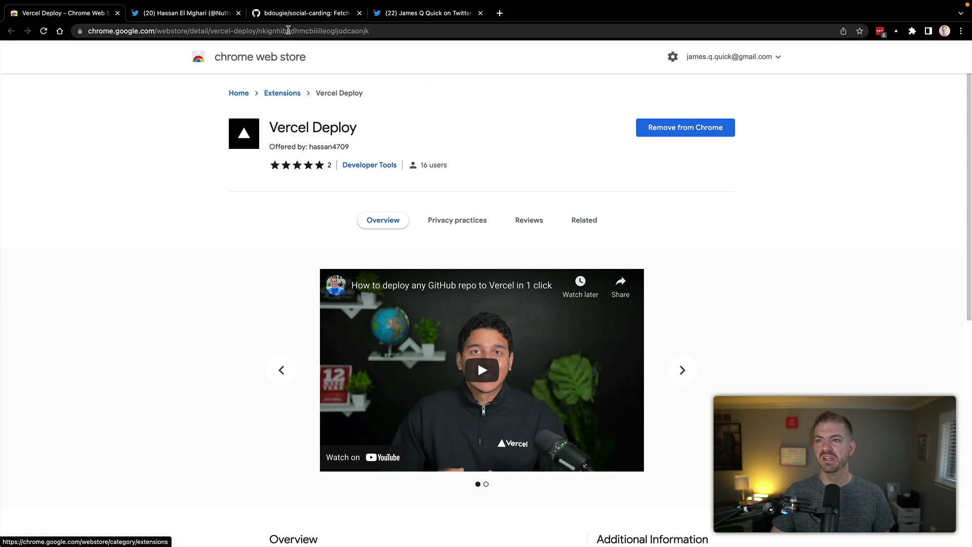
Scroll the tweet's replies, view the linked social-carding repository, then return to the replies
click(411, 11)
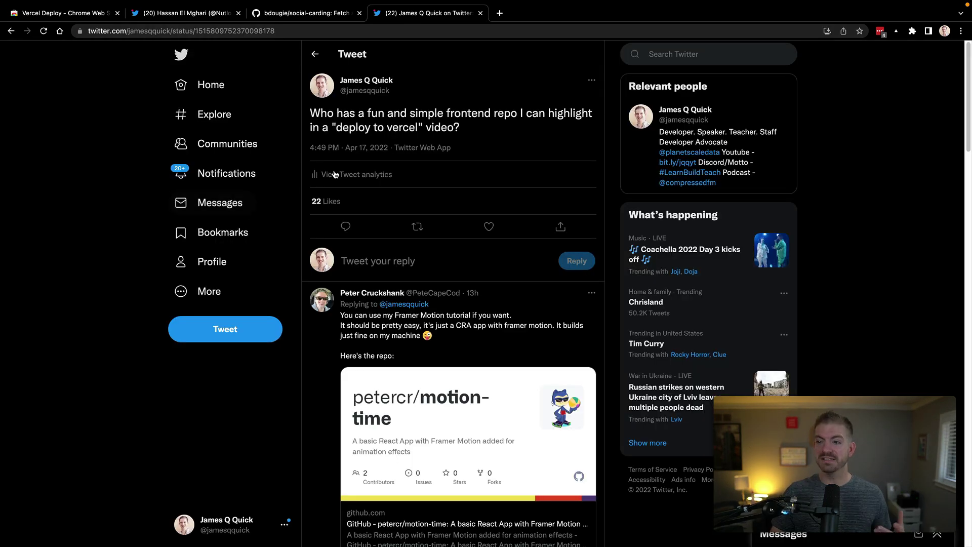
scroll(380, 260, down, 9)
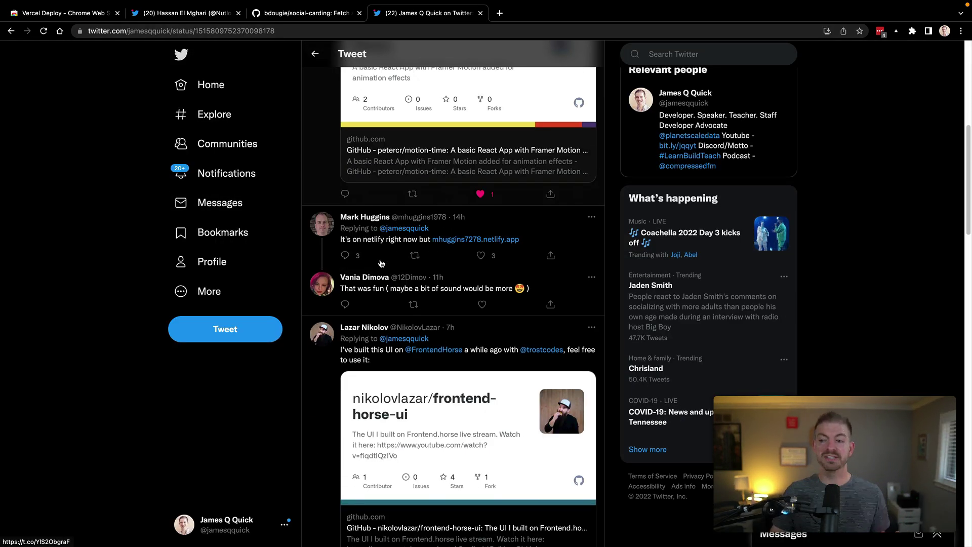
scroll(380, 262, down, 5)
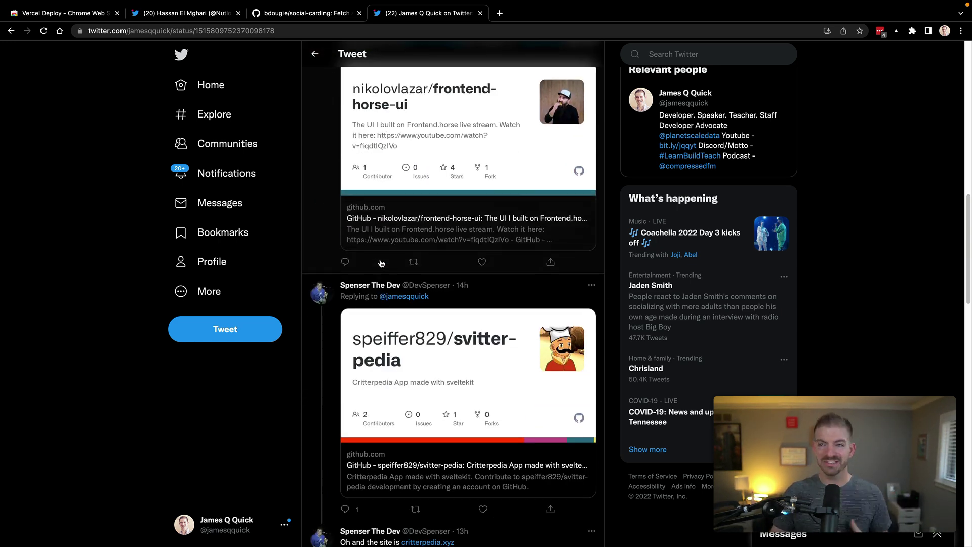
scroll(381, 262, up, 5)
click(285, 42)
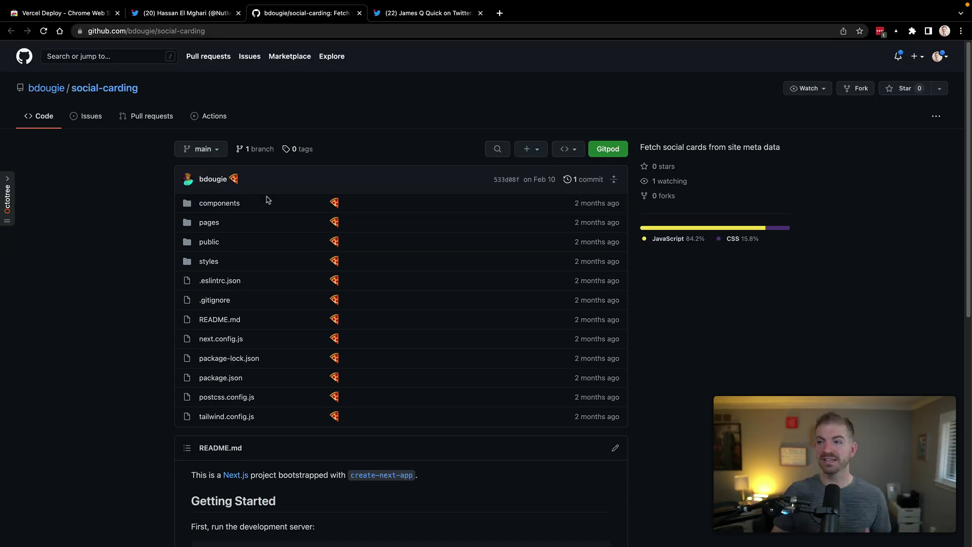
click(399, 20)
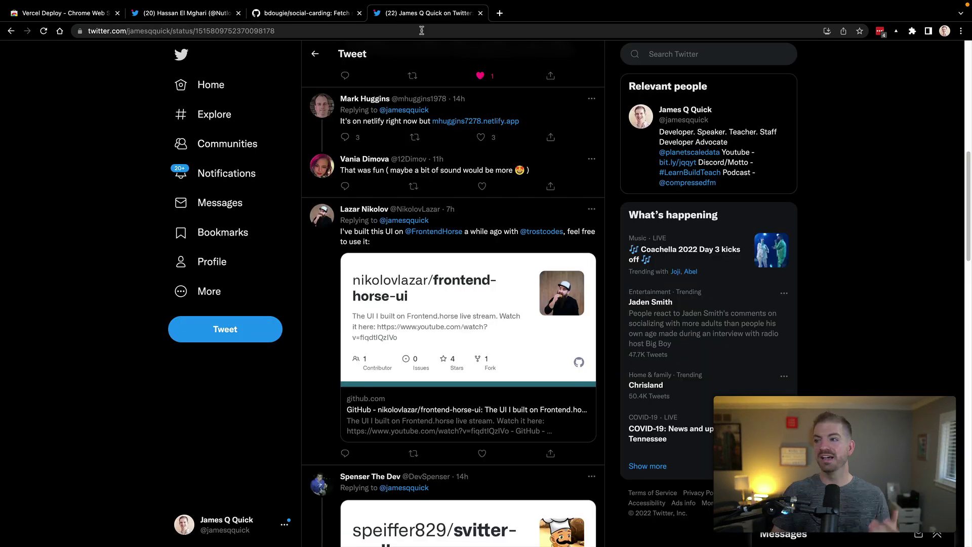
Search Twitter for the repo author, open their profile, then return to the GitHub tab
click(667, 52)
text(dougie)
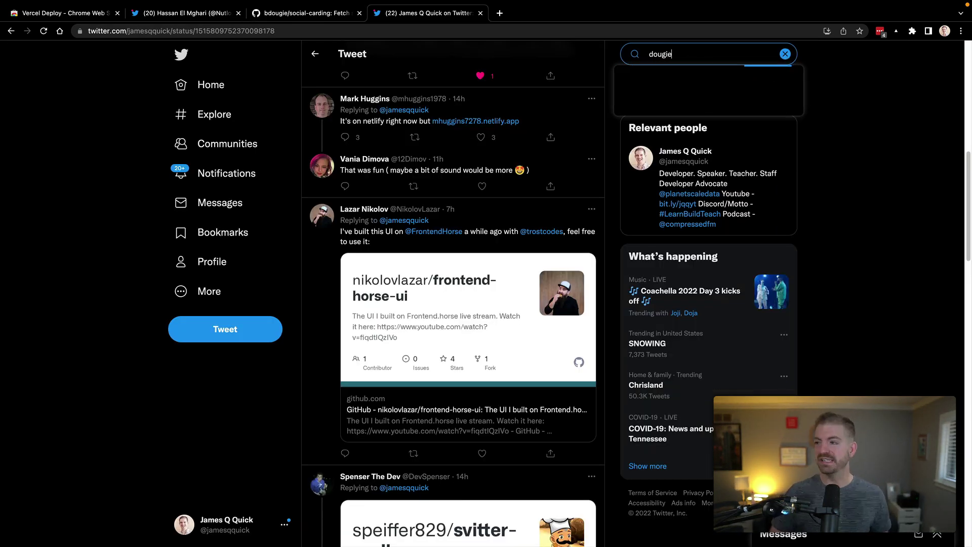
key(Down)
key(Down)
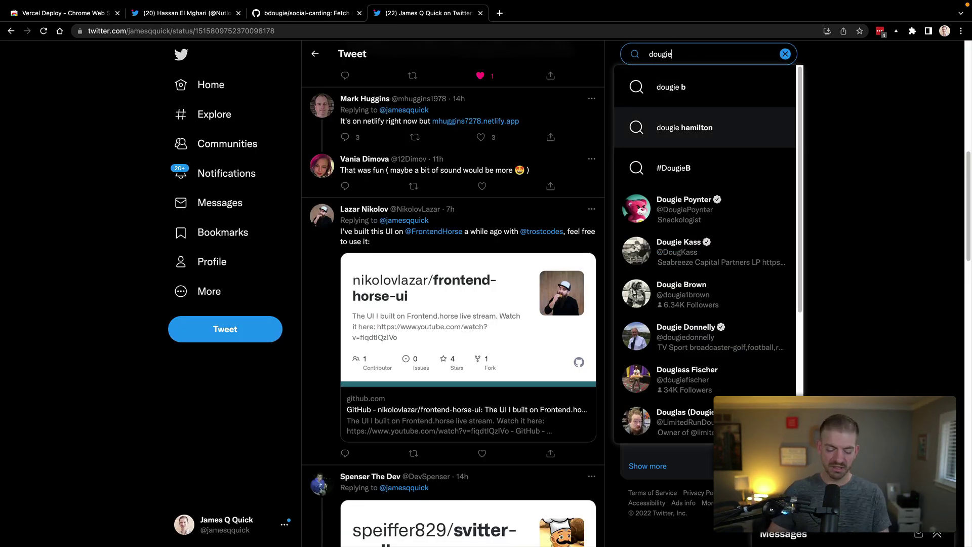
key(Home)
text(b)
key(Down)
key(Down)
key(Return)
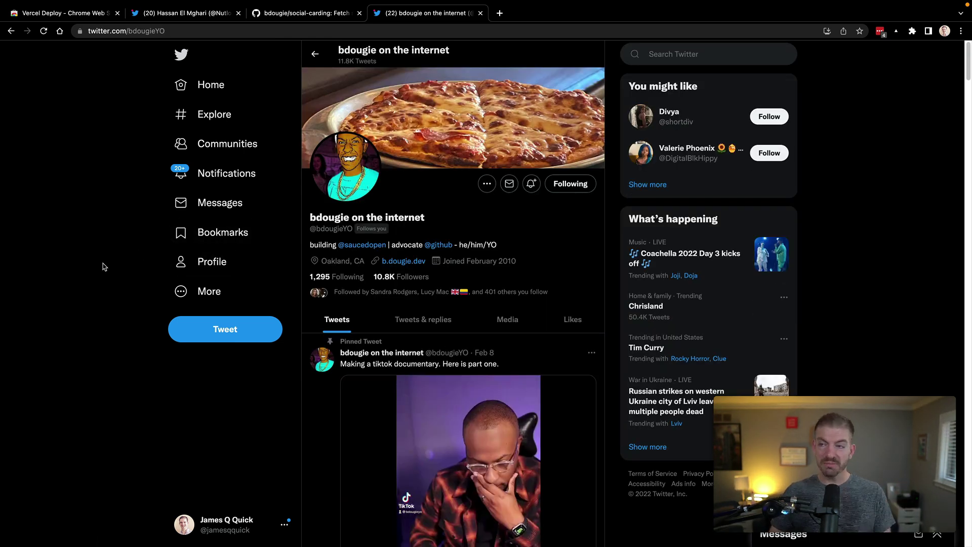
key(ctrl+shift+Tab)
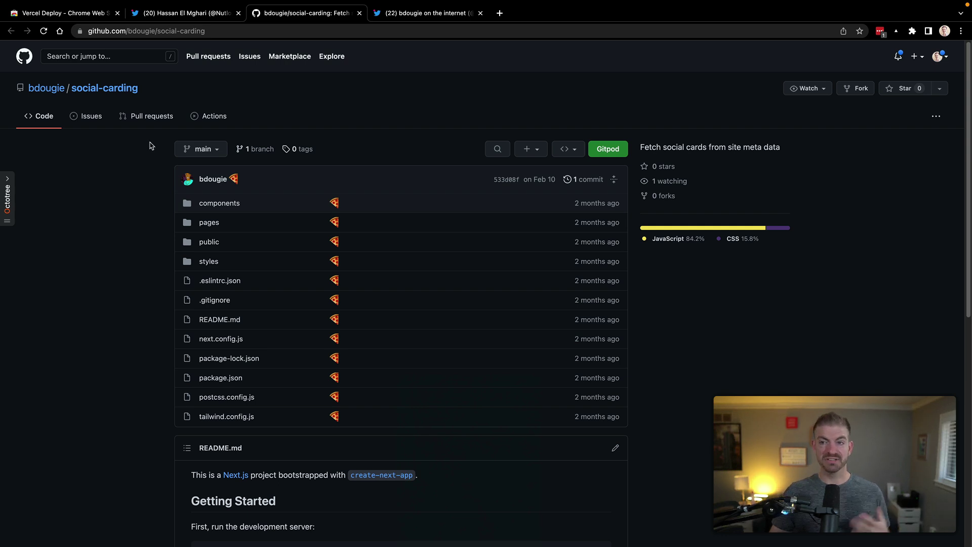
scroll(128, 260, down, 3)
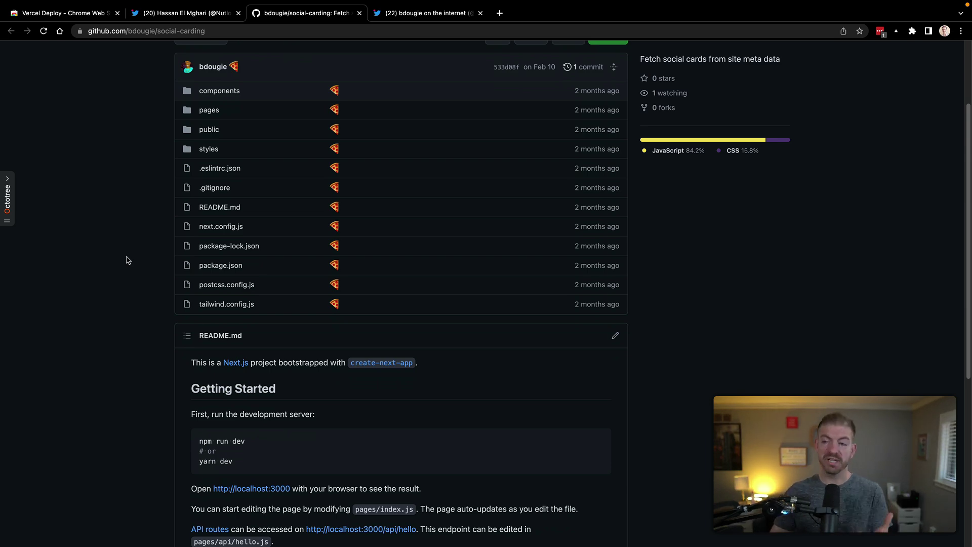
scroll(128, 260, up, 3)
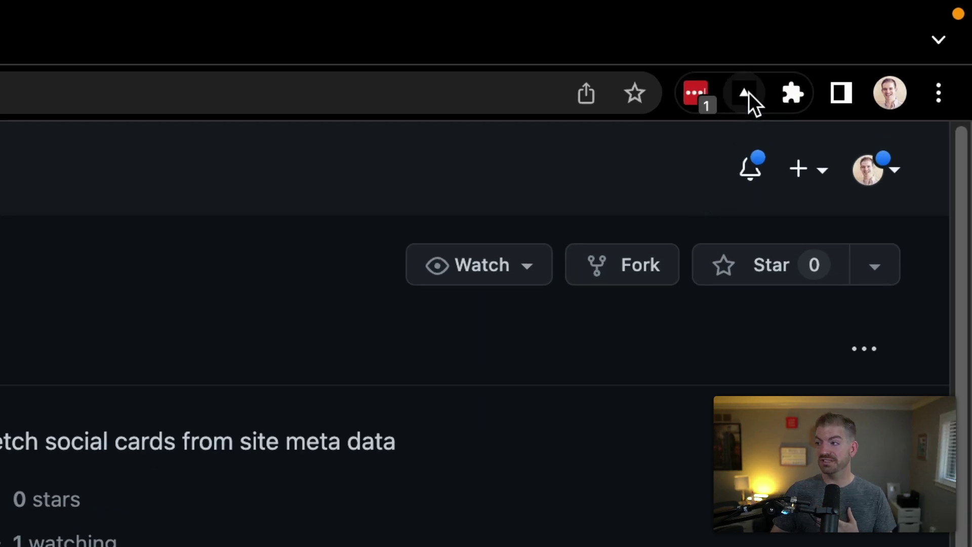
Deploy social-carding through the Vercel Deploy extension as the new repository social-card-test
click(749, 92)
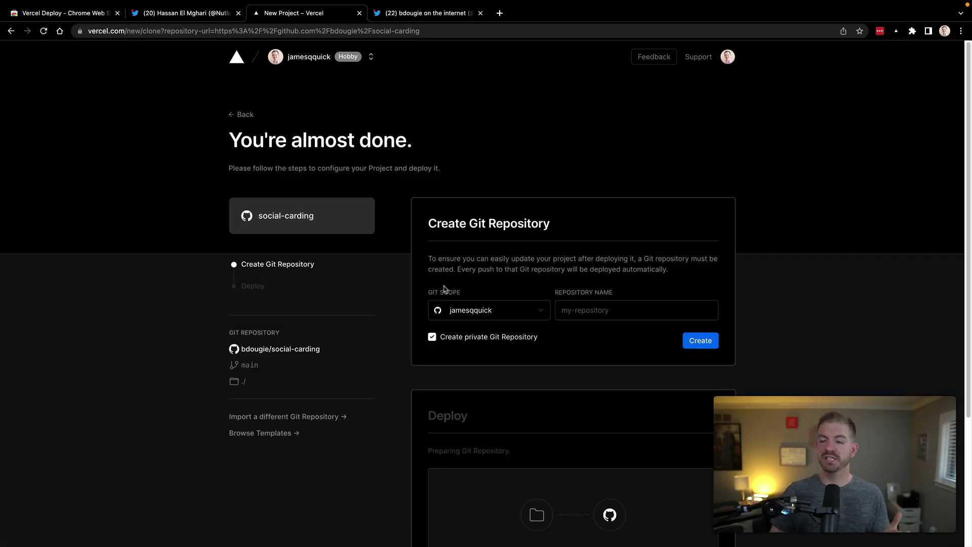
click(575, 316)
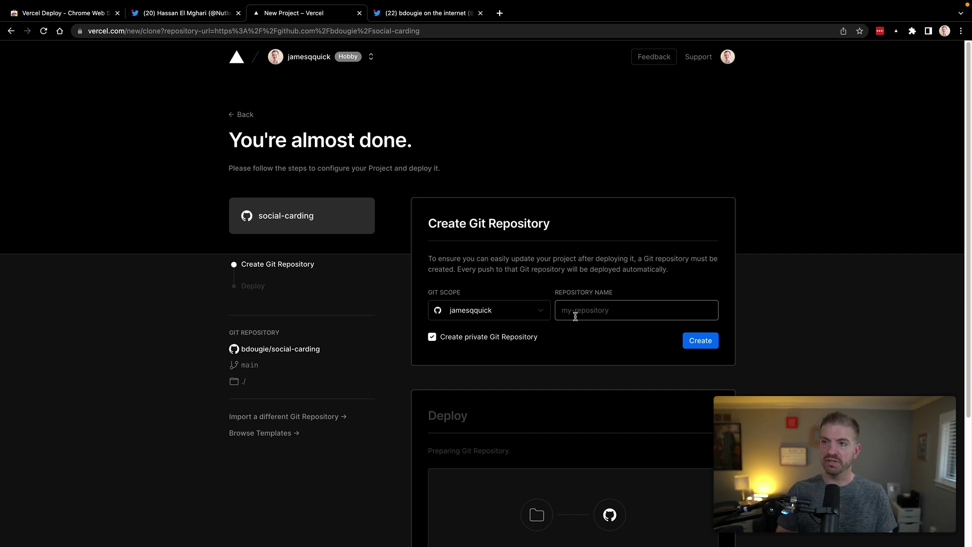
text(social-card-test)
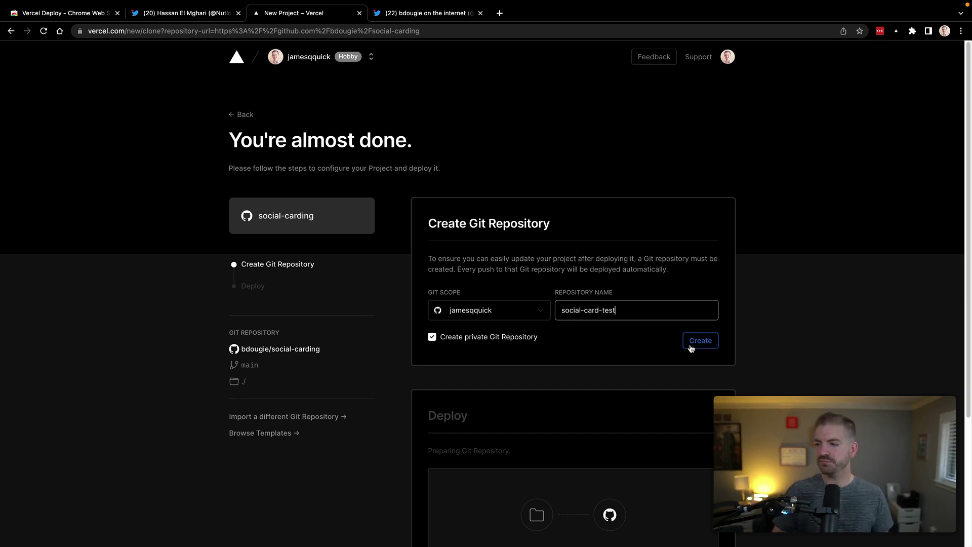
click(691, 342)
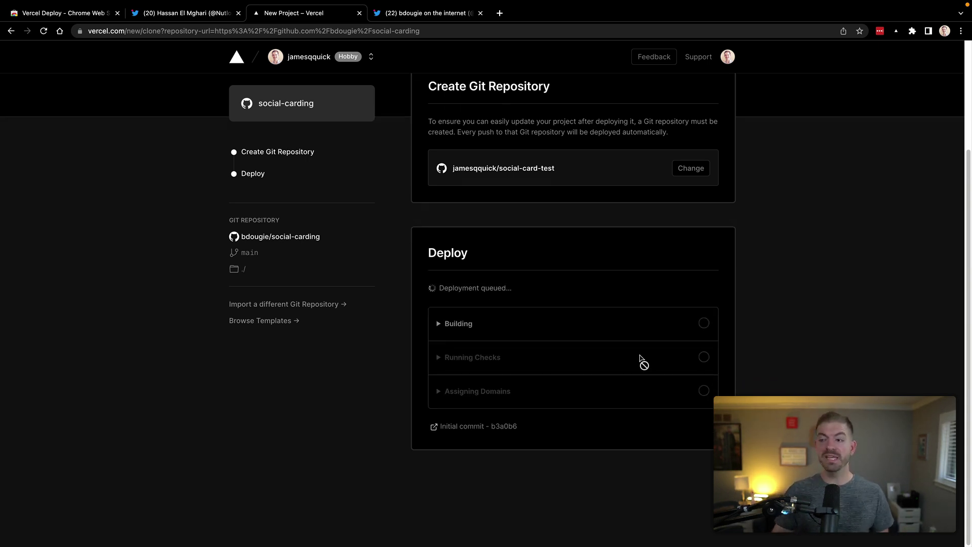
Watch the build log until it finishes, then go to the social-card-test dashboard
click(437, 327)
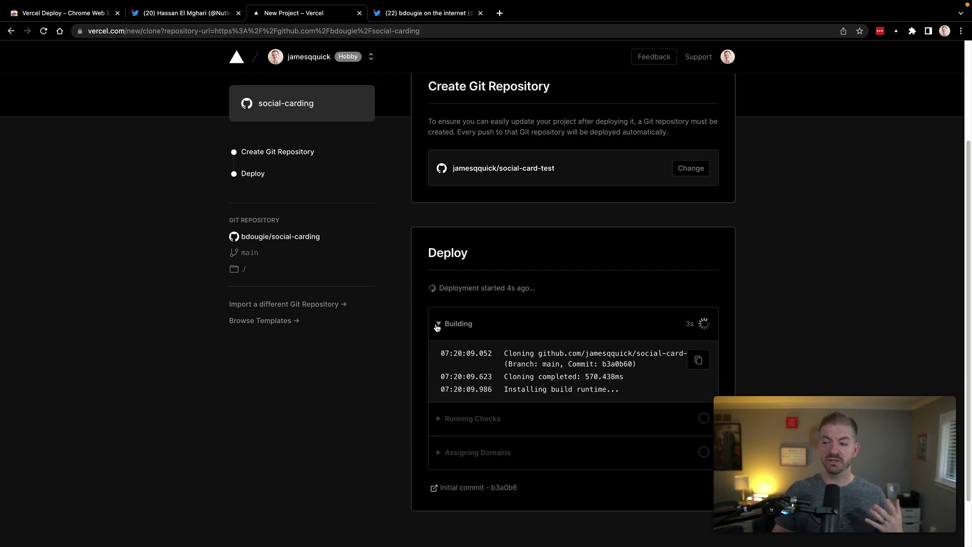
scroll(436, 327, down, 2)
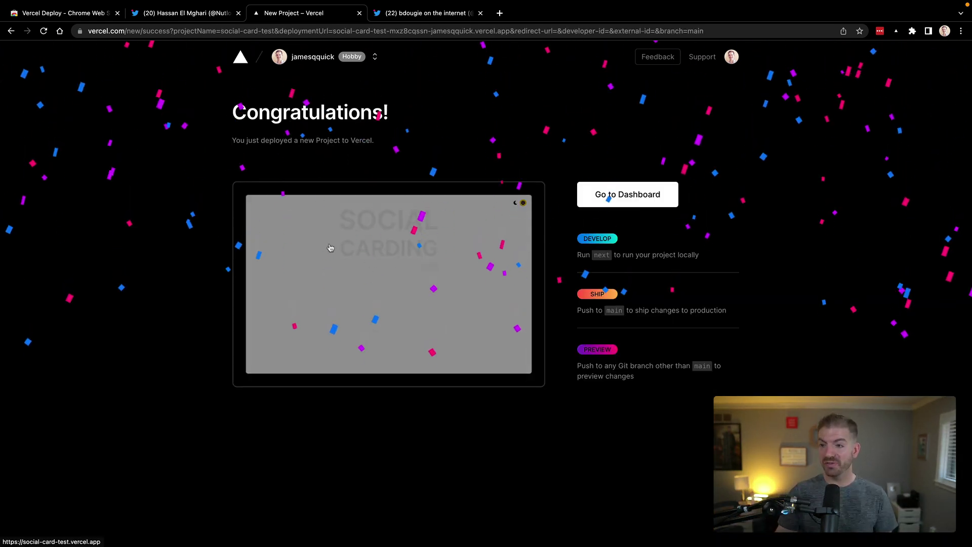
click(622, 197)
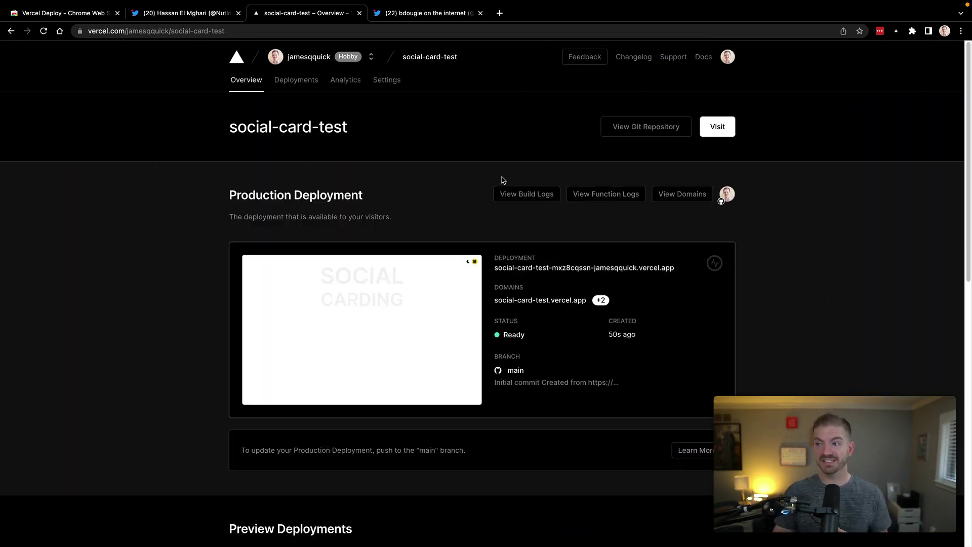
Visit social-card-test.vercel.app and download the previewed card image icon-144x144.png
click(721, 127)
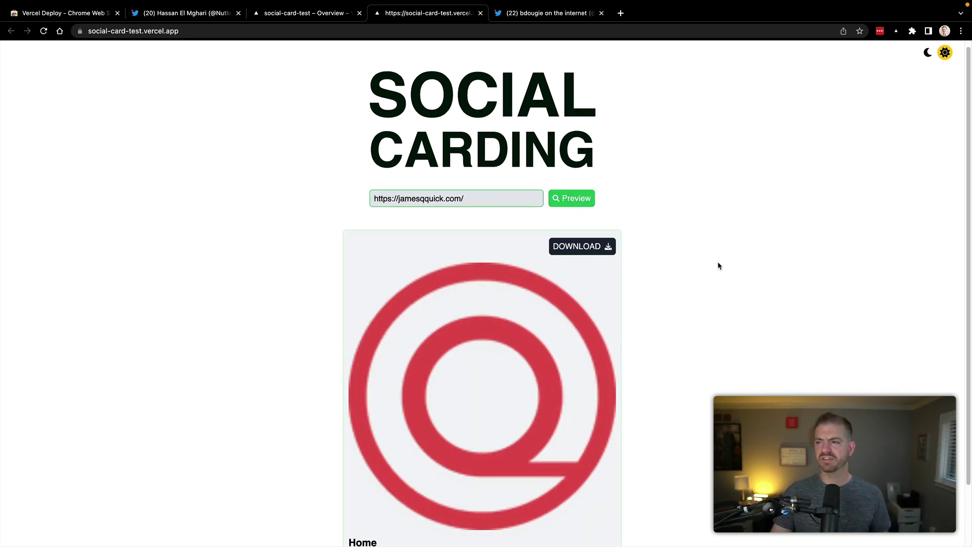
scroll(717, 262, down, 3)
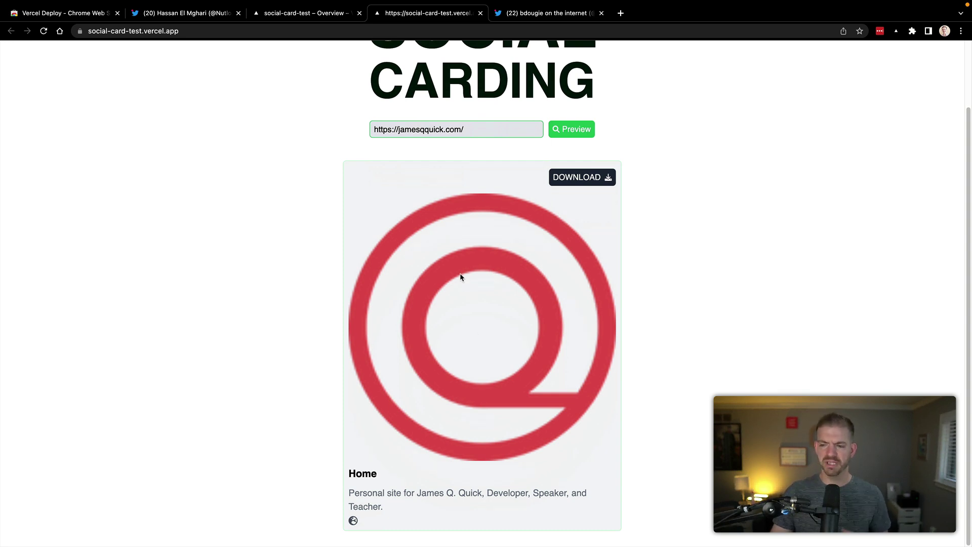
click(578, 178)
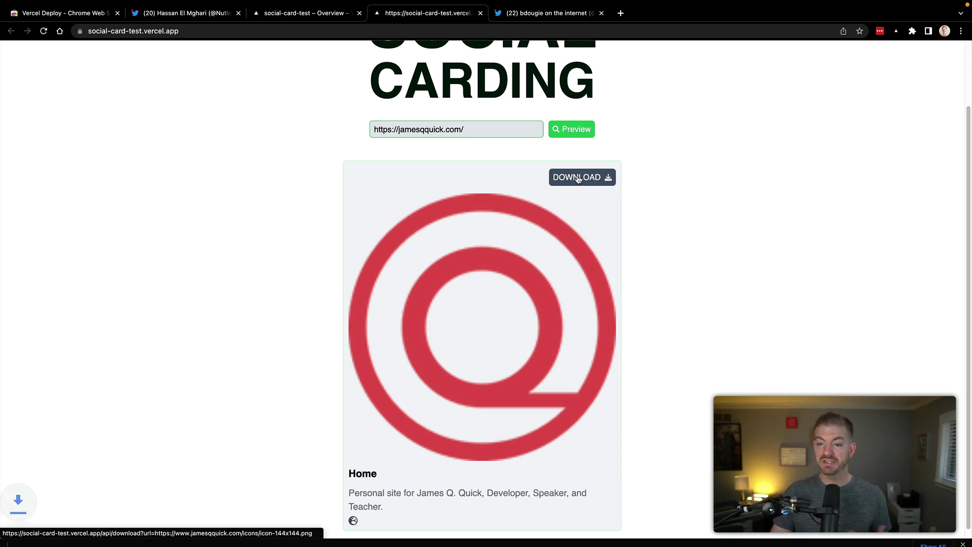
click(63, 536)
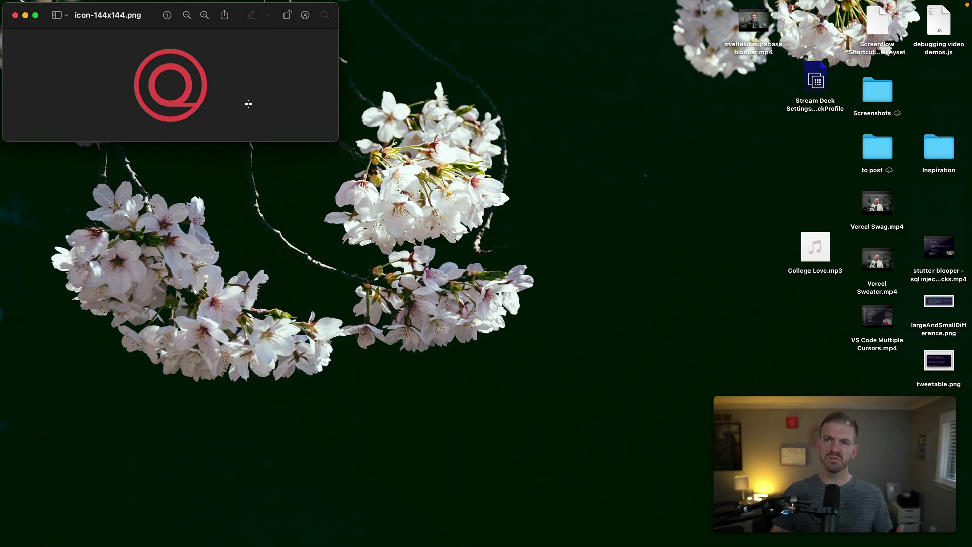
key(super+w)
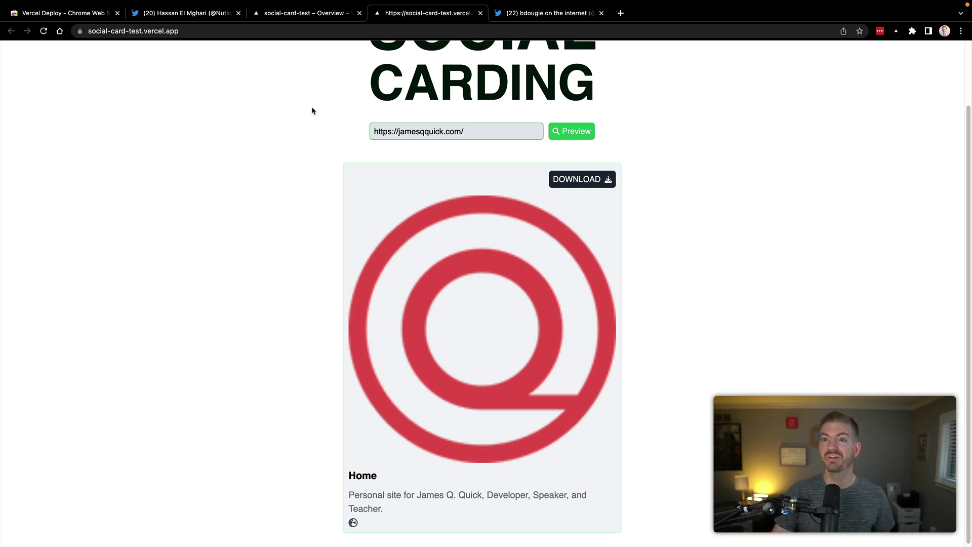
Return to the Vercel project tab and show social-card-test's Environment Variables settings
click(77, 13)
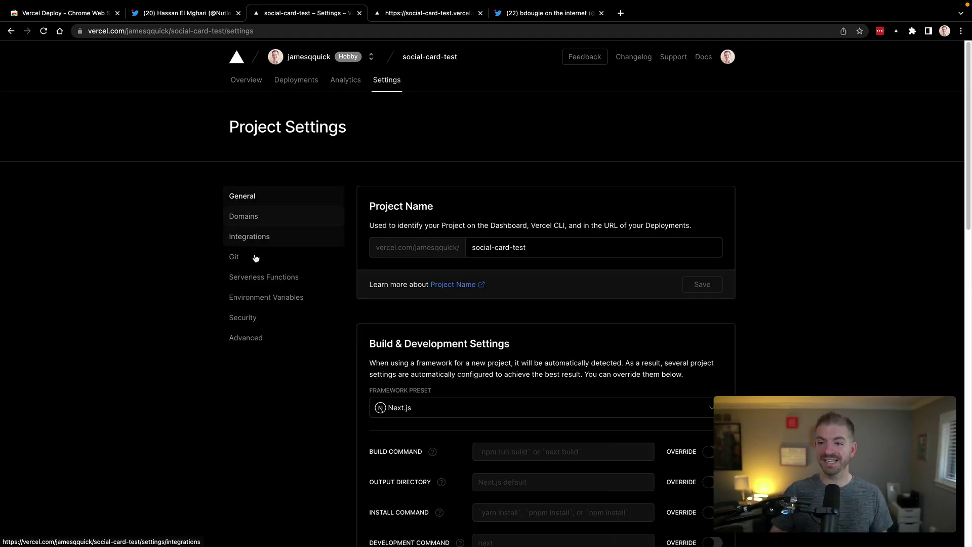
click(249, 299)
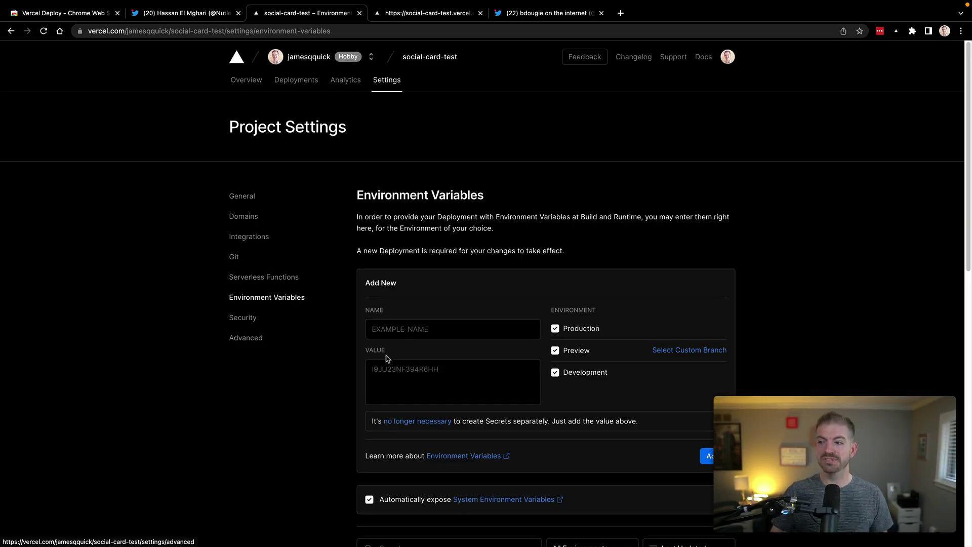